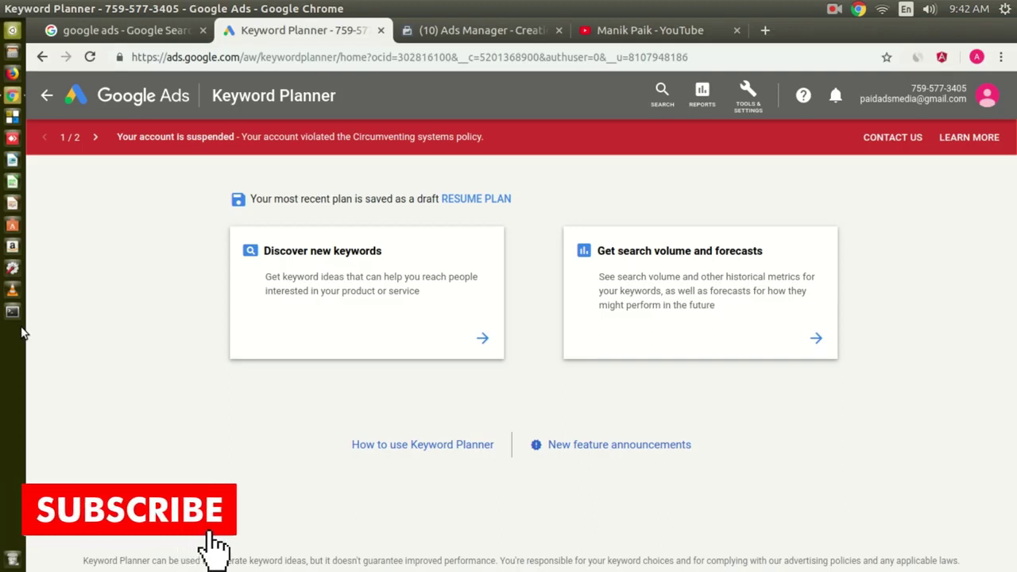
click(651, 31)
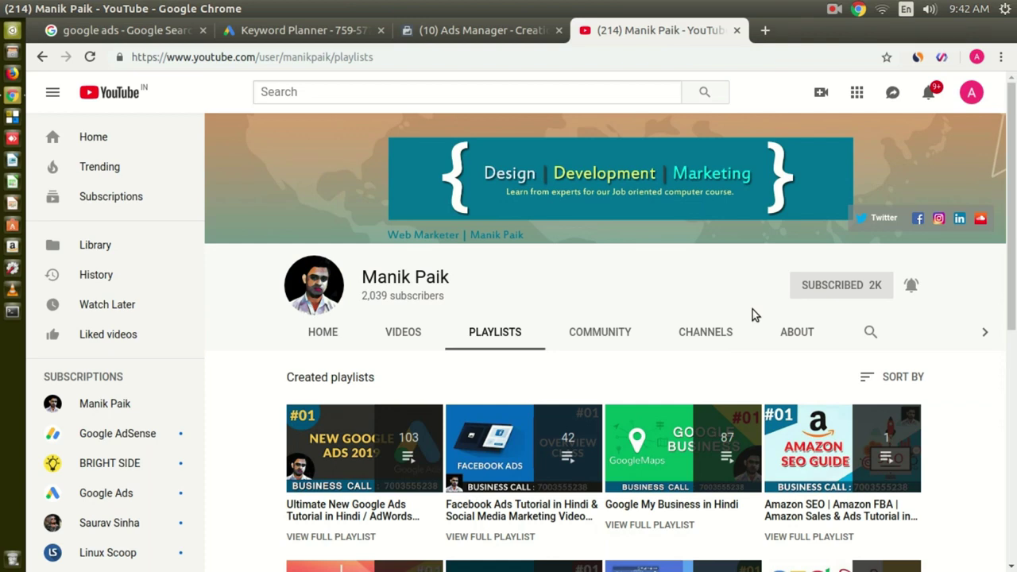
click(306, 30)
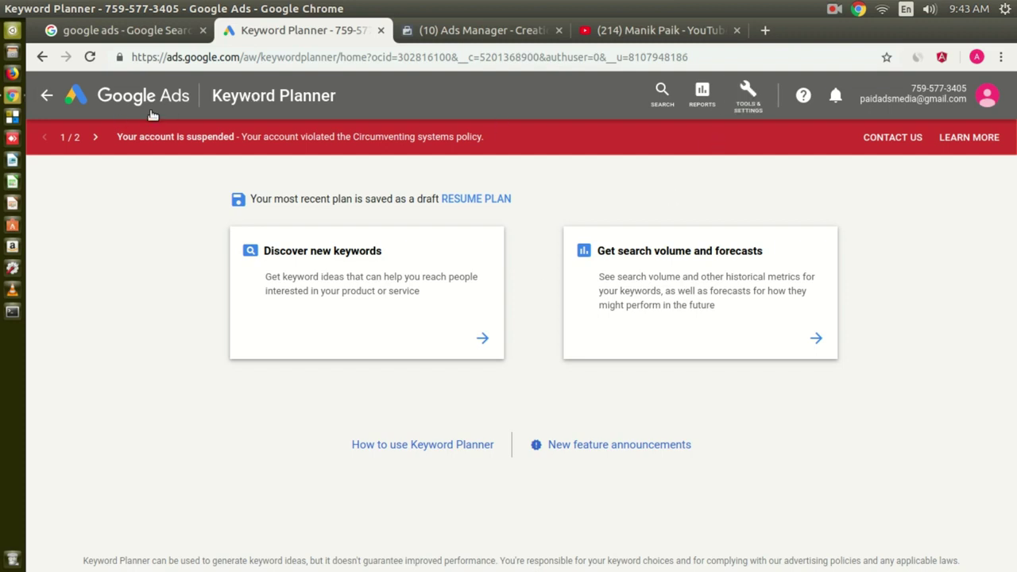
click(748, 99)
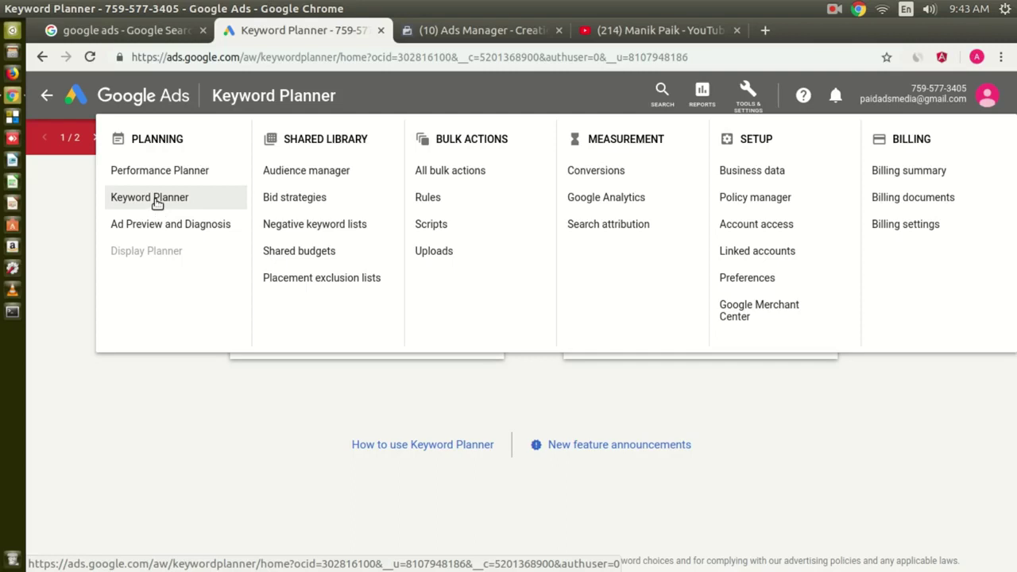
click(39, 243)
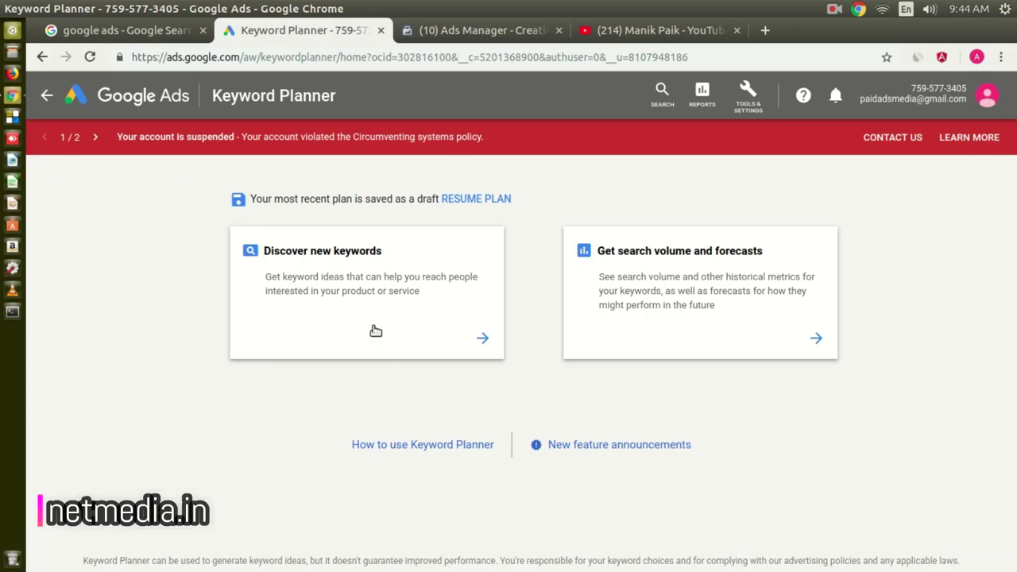
Discover new keyword ideas for the keyword "Food"
click(368, 275)
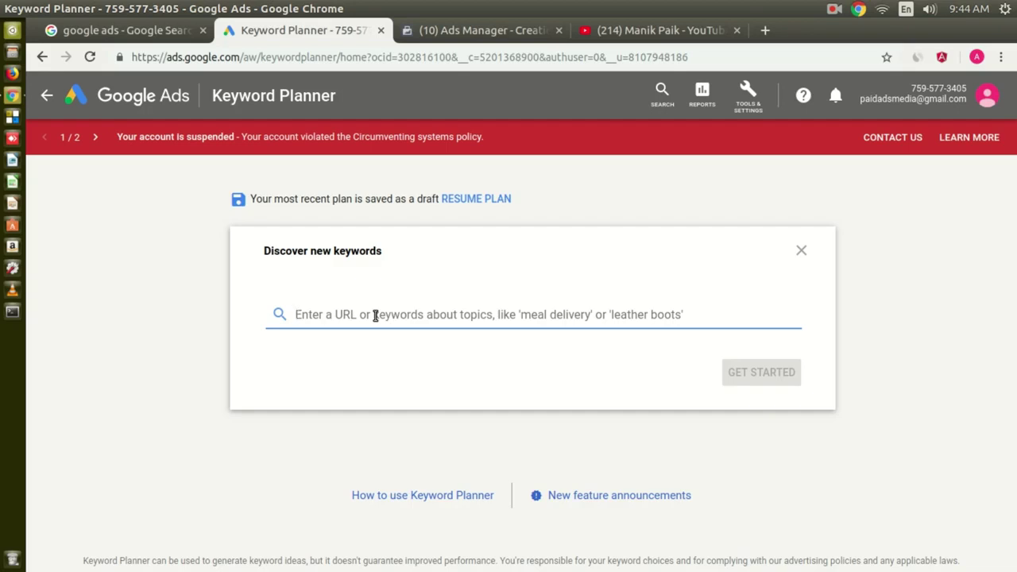
text(F)
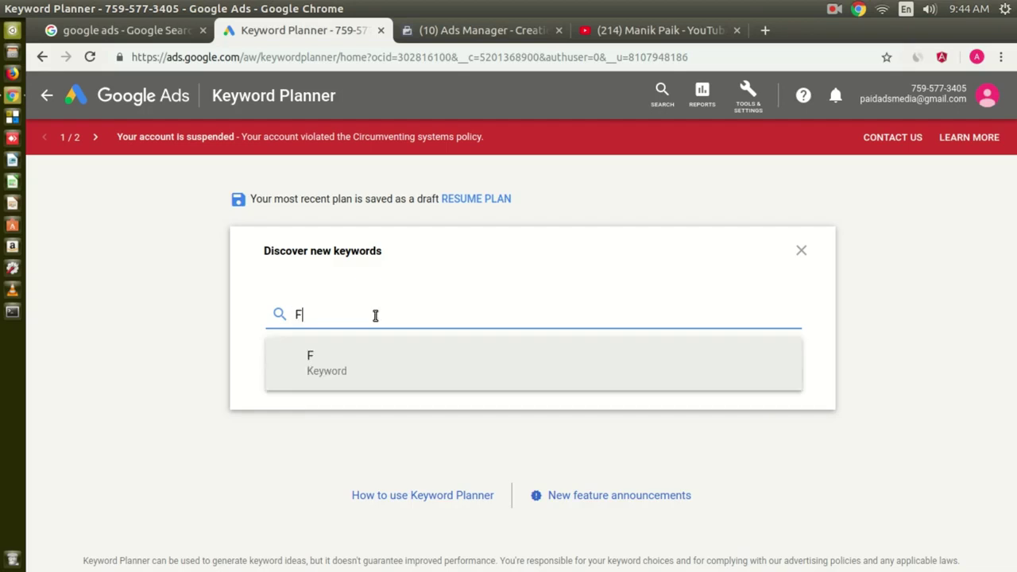
text(ood)
click(352, 359)
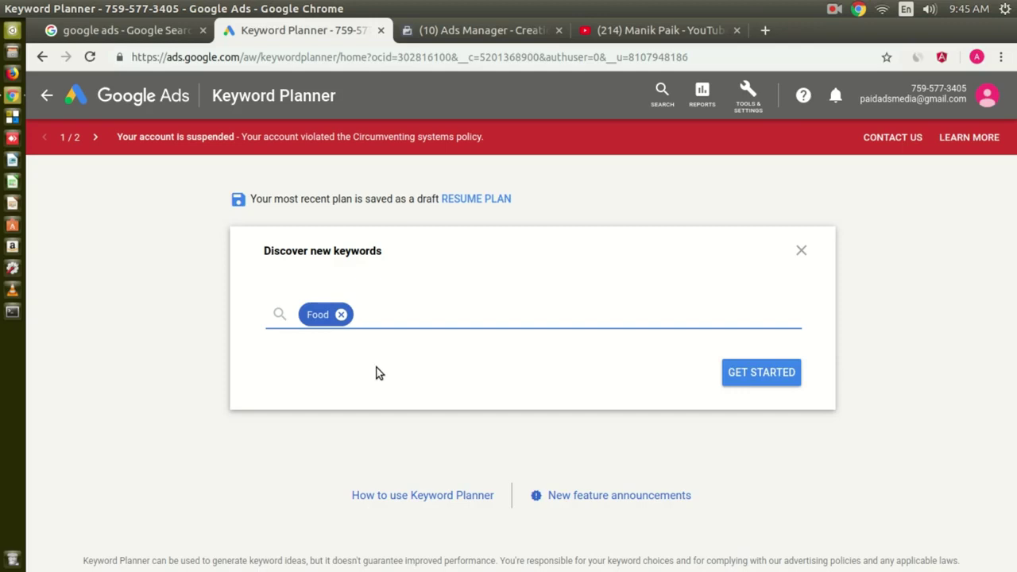
click(767, 381)
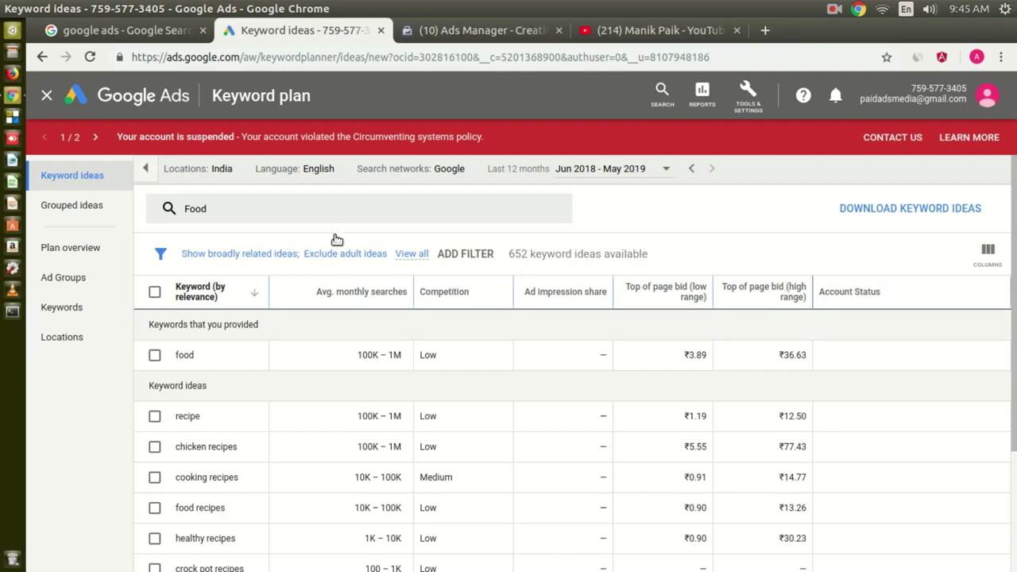
Set the keyword ideas table to show 50 rows per page
scroll(572, 362, down, 4)
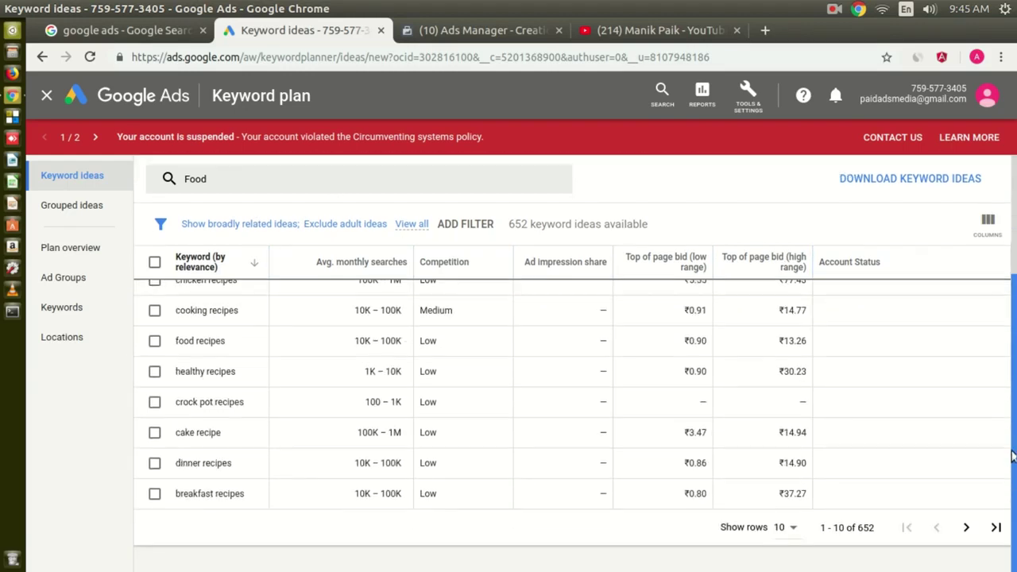
click(789, 528)
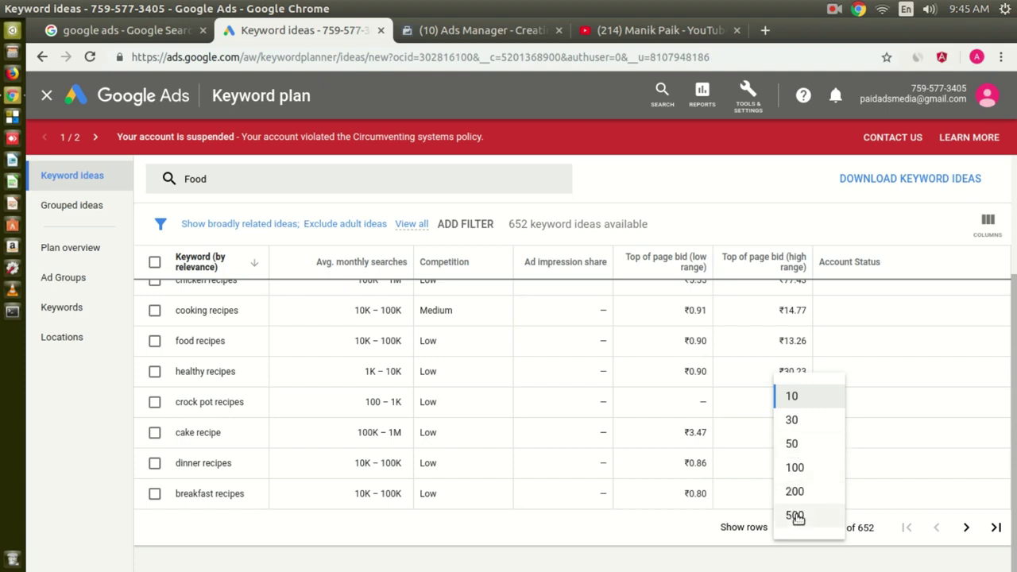
click(793, 445)
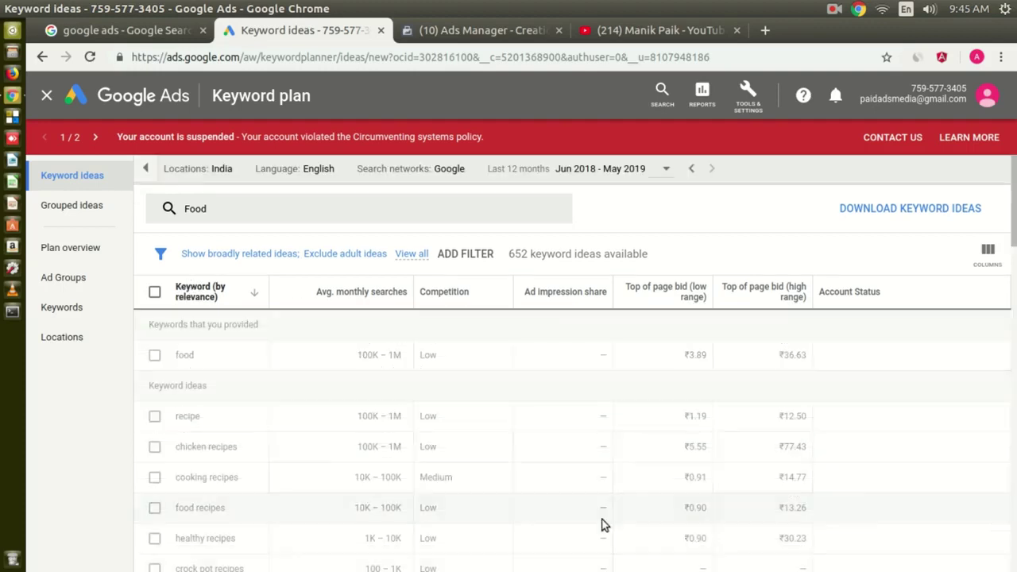
Set the keyword ideas table to show 100 rows per page and look through the listed keywords
scroll(656, 304, down, 5)
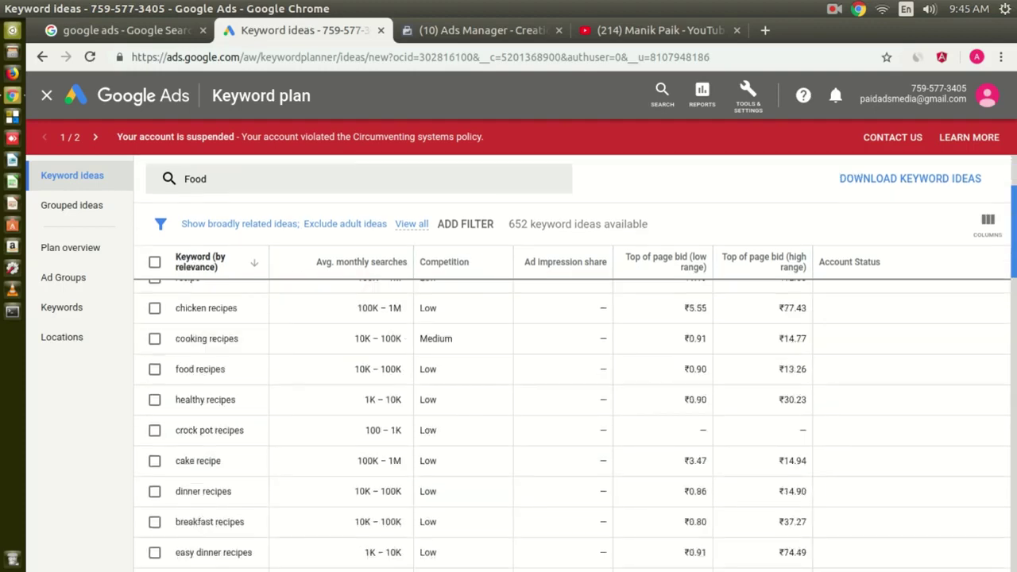
scroll(1008, 561, down, 10)
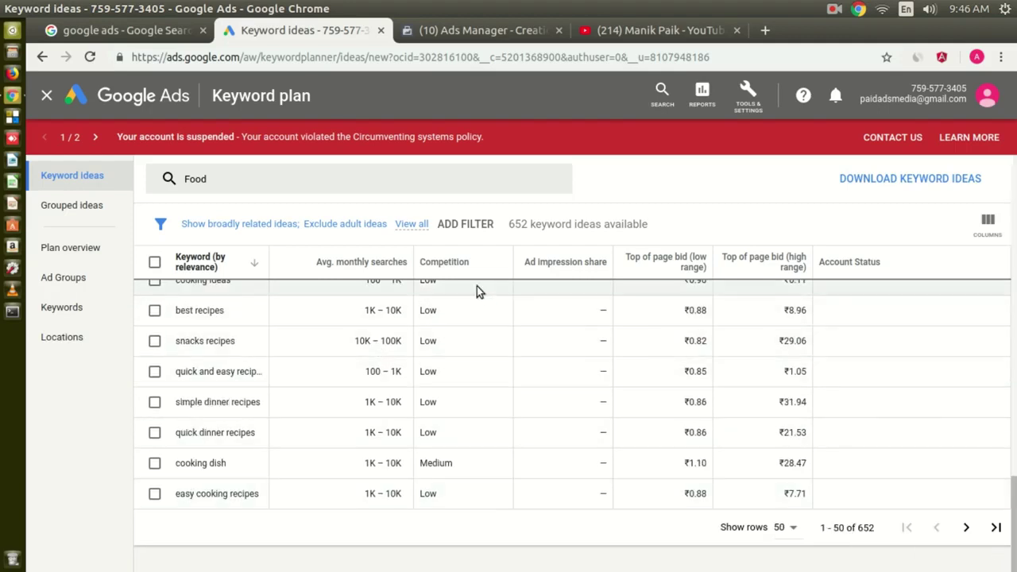
click(783, 528)
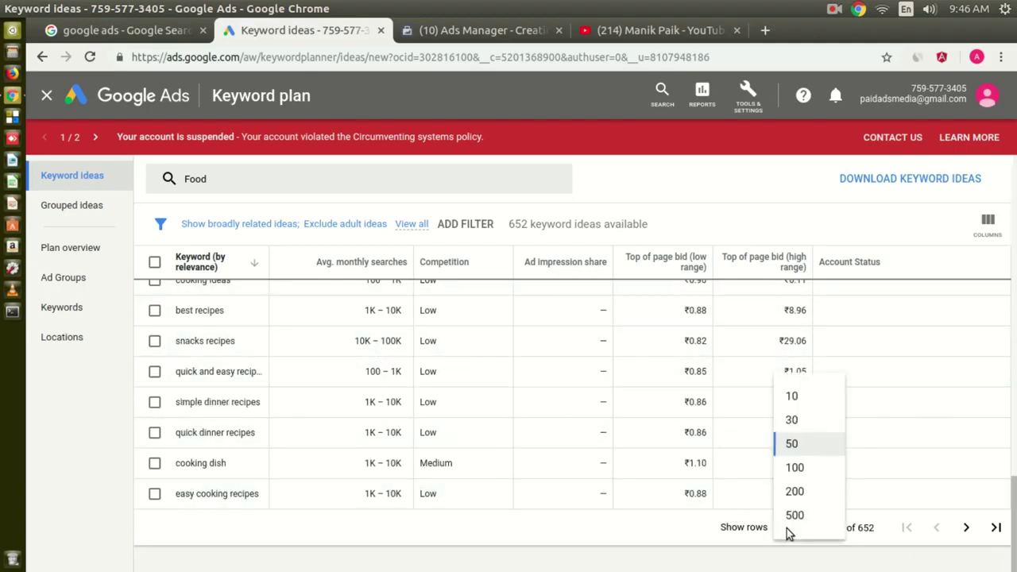
click(795, 468)
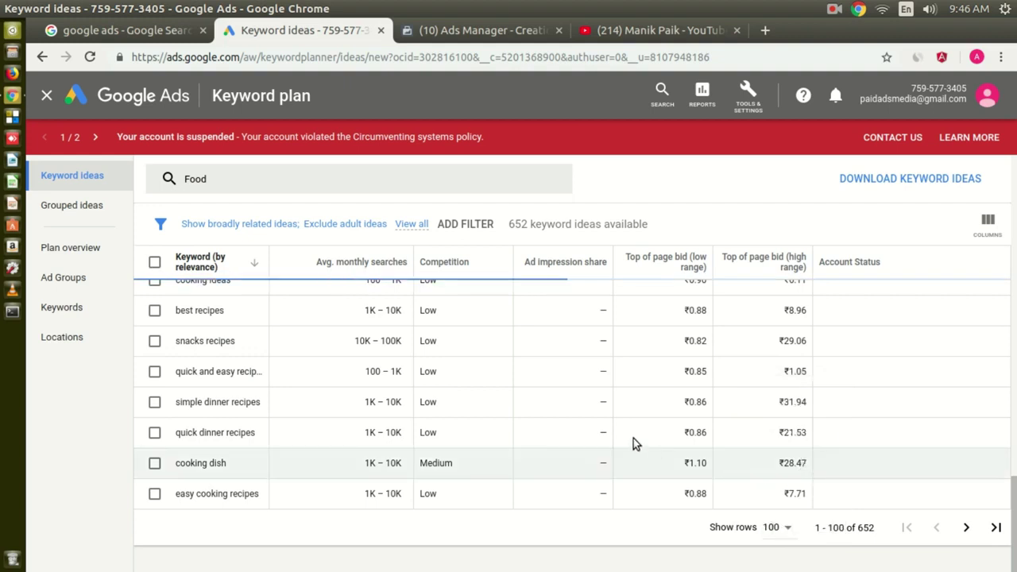
click(1011, 477)
scroll(1011, 477, down, 10)
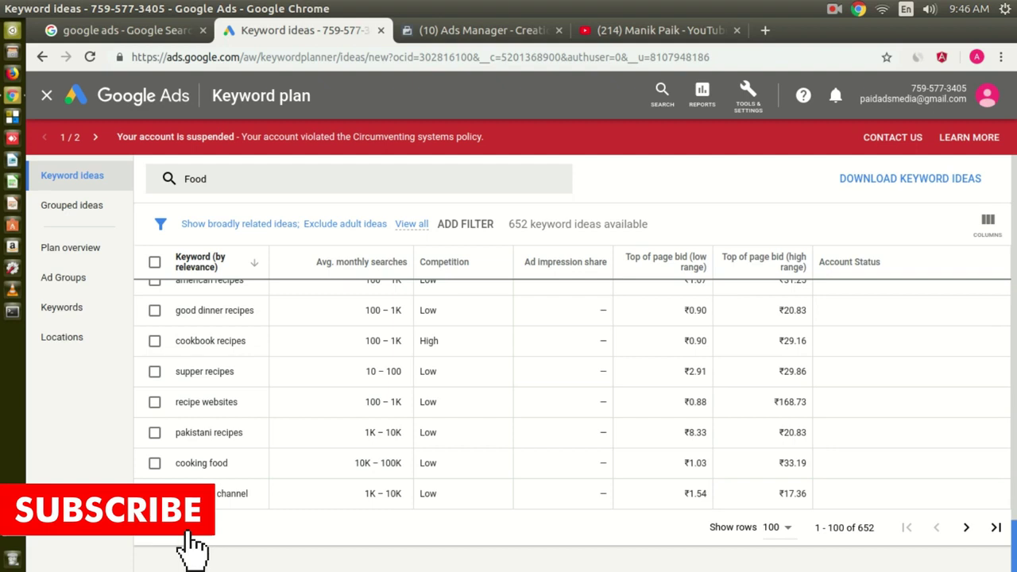
scroll(556, 397, up, 5)
scroll(573, 421, up, 10)
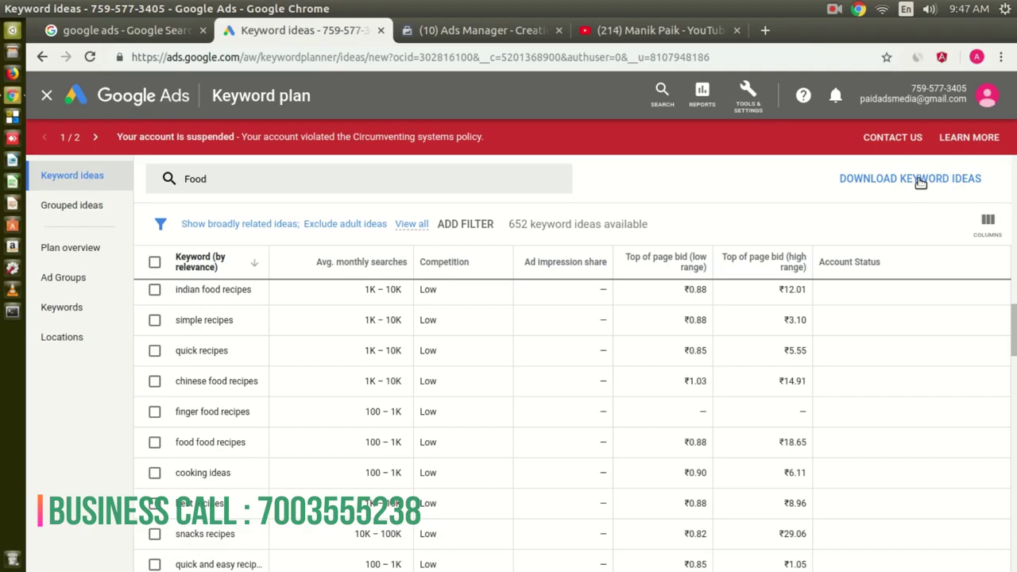
Download the keyword ideas as a CSV file and show the downloaded file in its folder
click(920, 181)
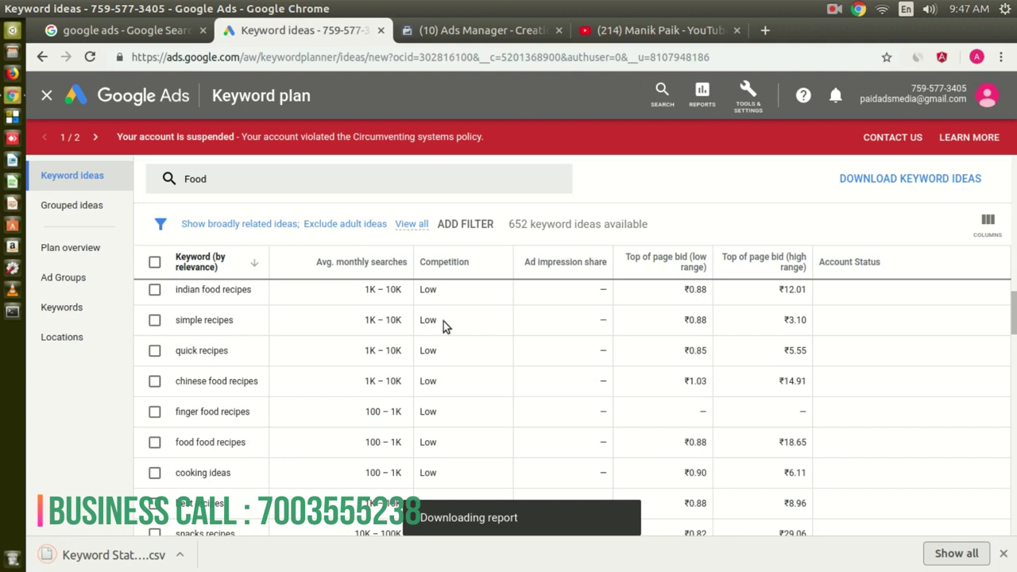
click(181, 559)
click(178, 499)
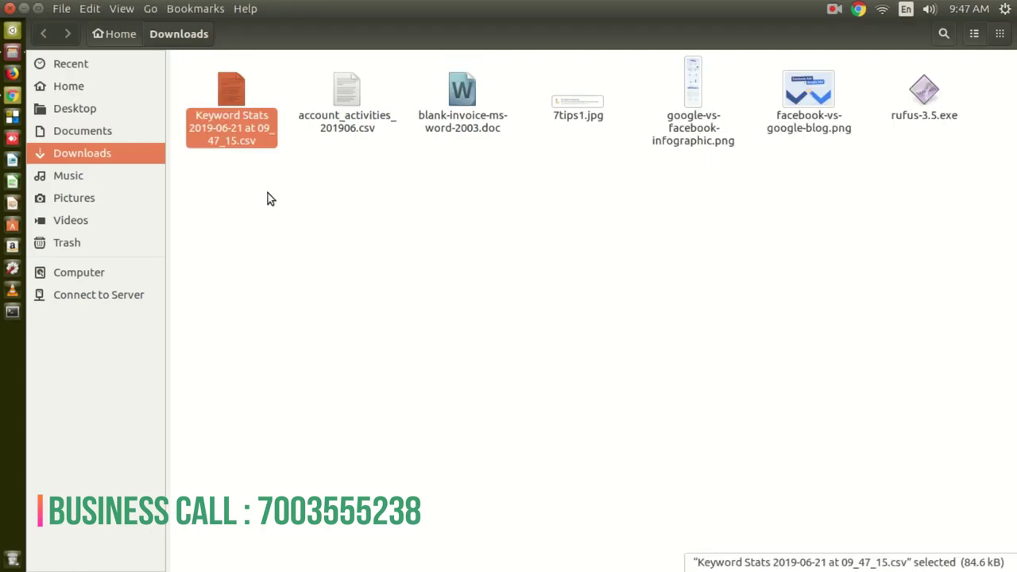
Open the downloaded Keyword Stats CSV with LibreOffice Calc, completing the recovery of Net-Media_User-ID.ods
click(269, 197)
right_click(240, 89)
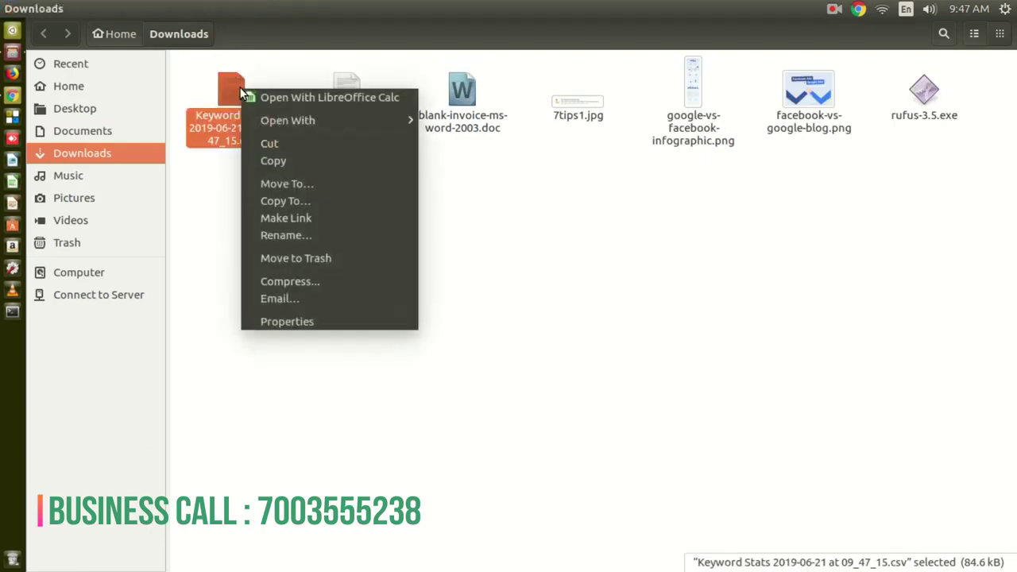
click(207, 192)
right_click(223, 90)
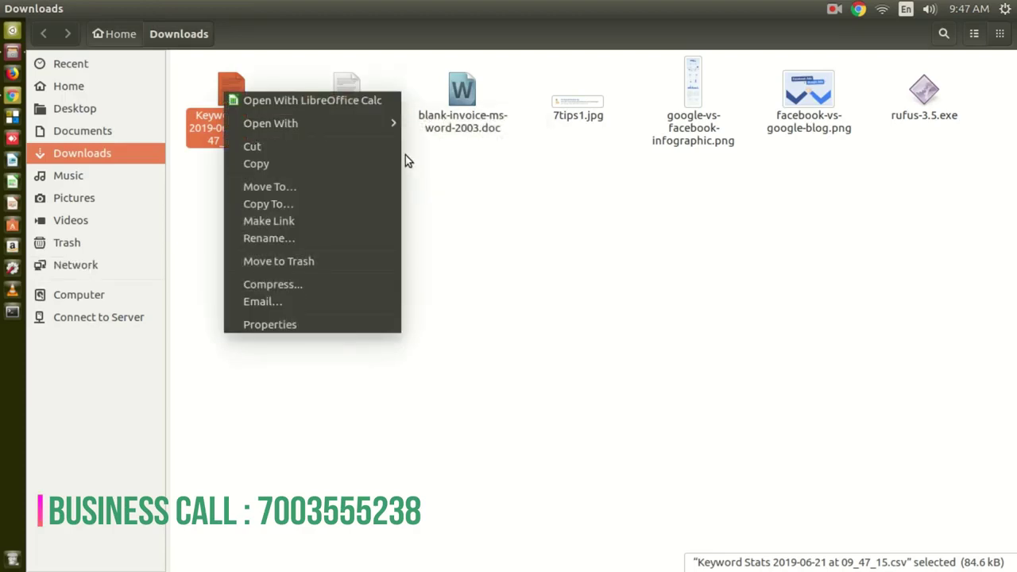
mouse_move(355, 123)
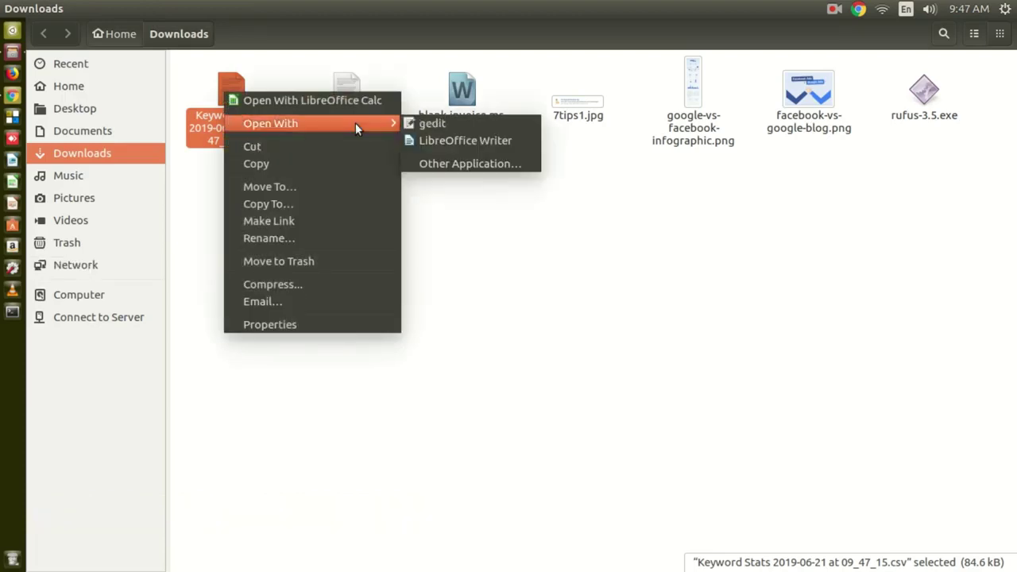
click(459, 164)
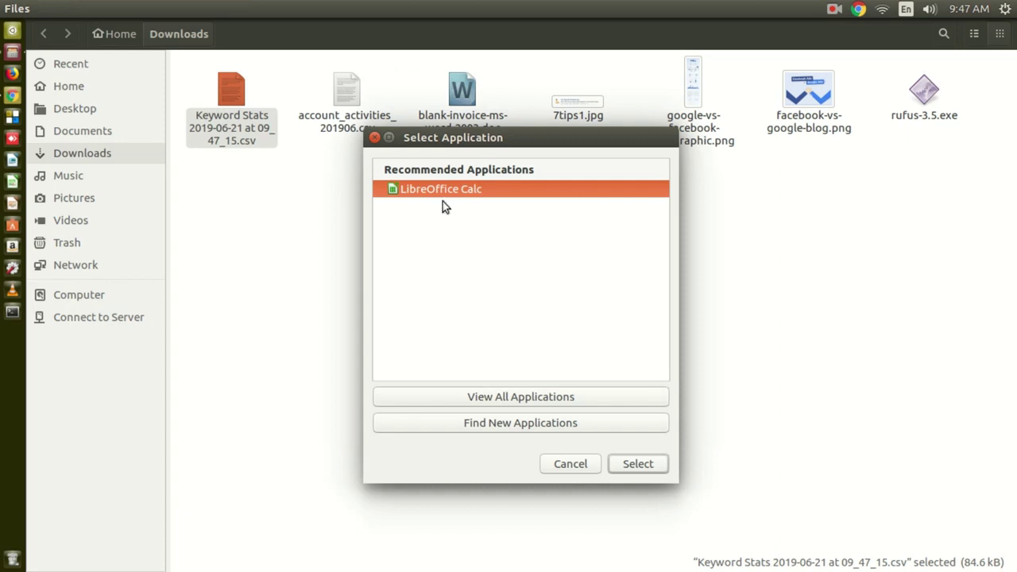
click(633, 464)
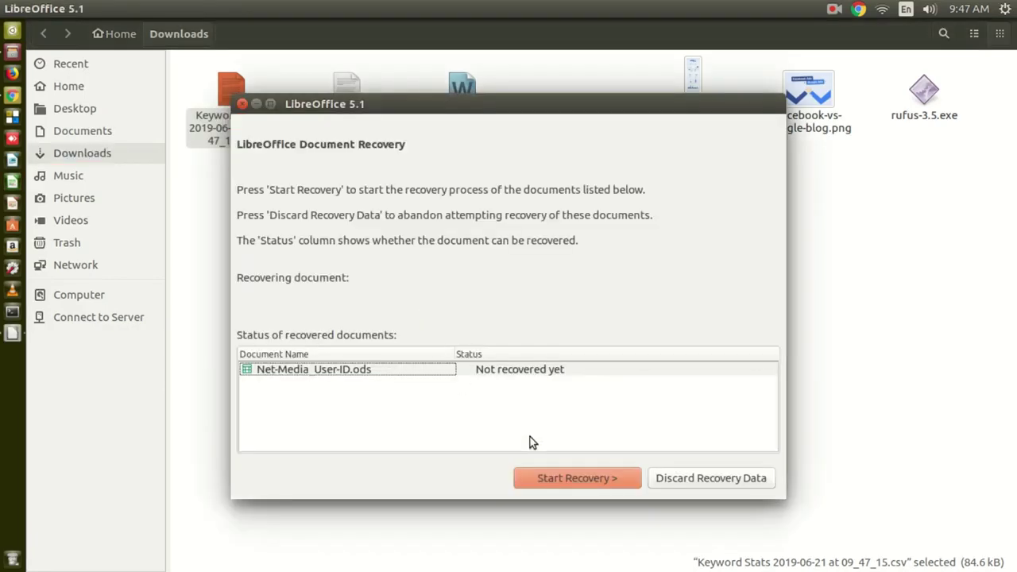
click(620, 480)
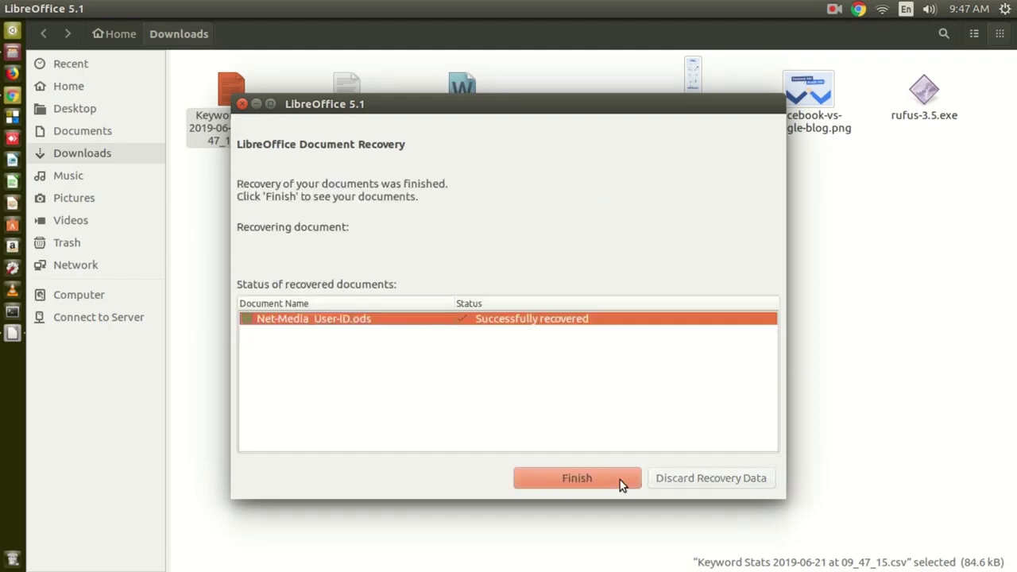
click(620, 480)
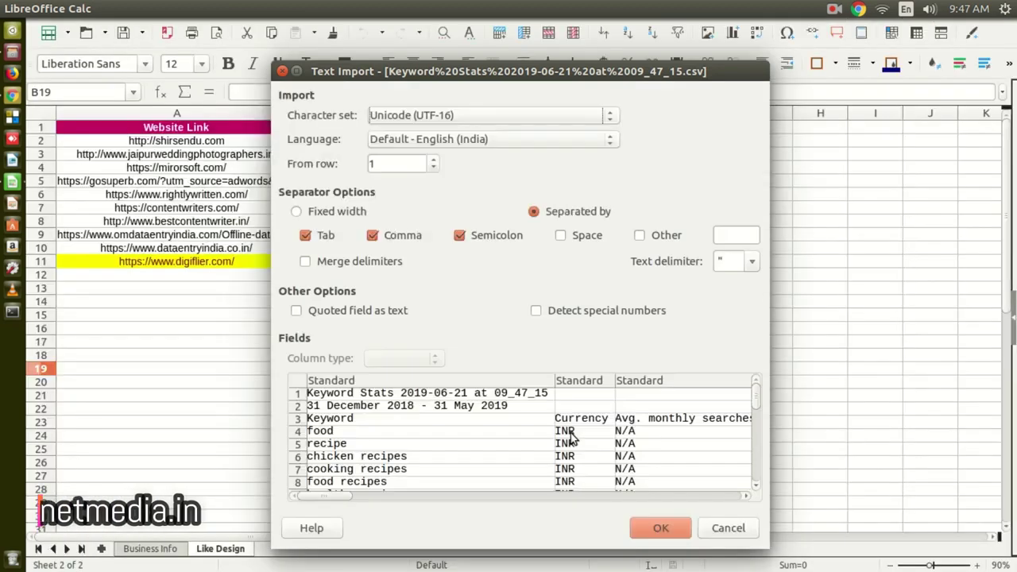
Import the Keyword Stats CSV with the default text import settings and look through its keyword rows
click(663, 531)
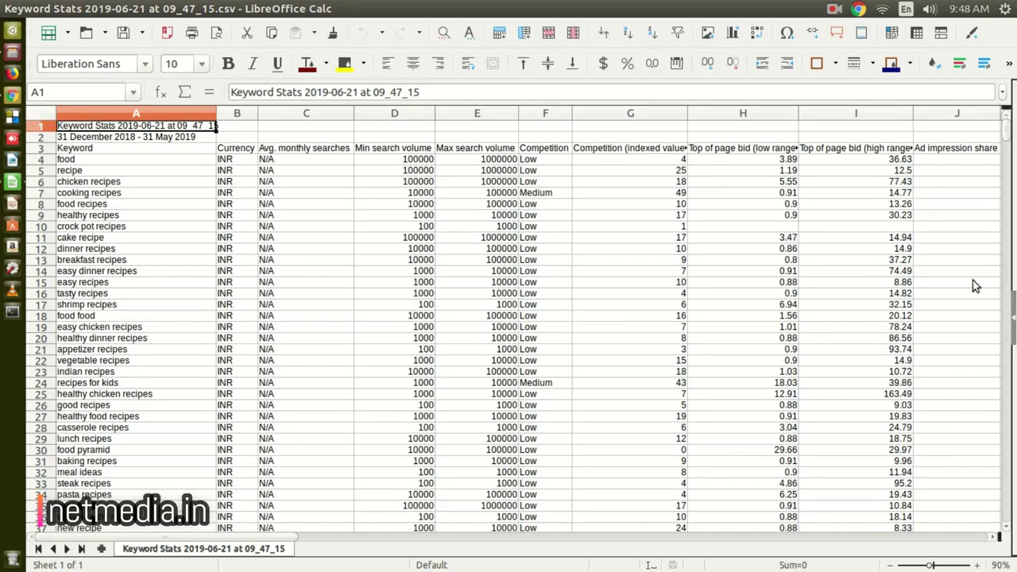
drag(1007, 131, 1007, 363)
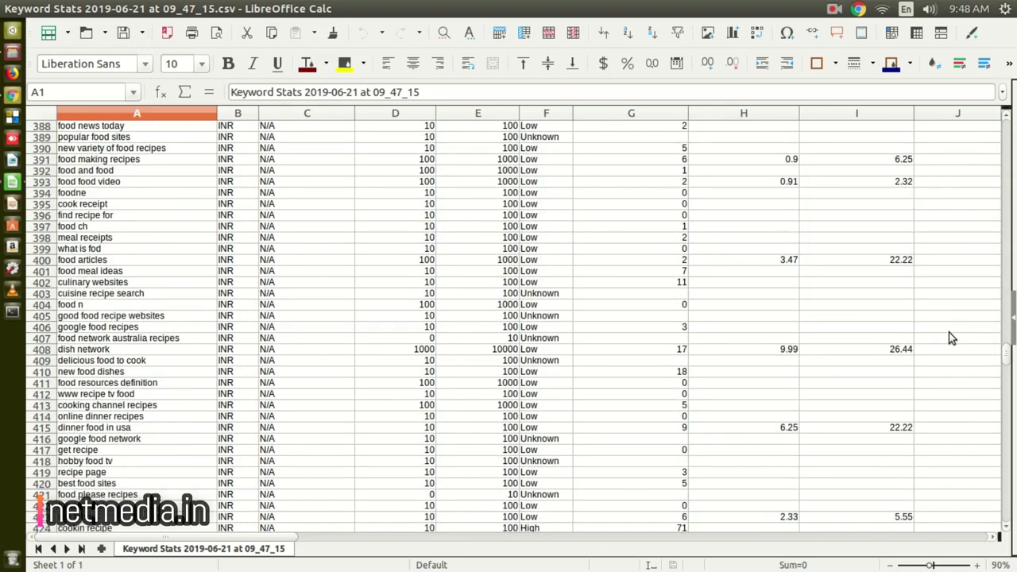
drag(1005, 361, 1000, 111)
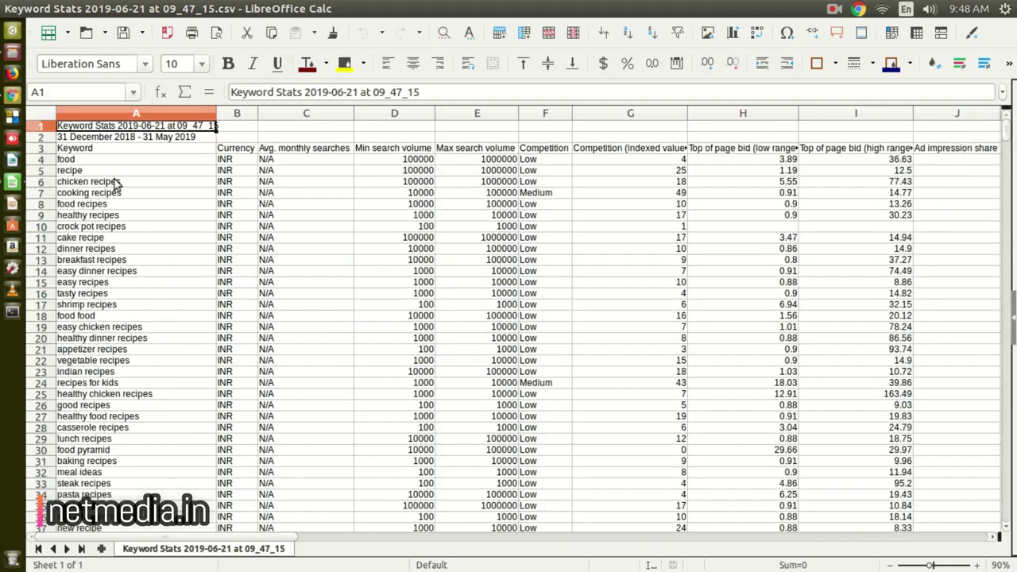
Close the Keyword Stats spreadsheet and switch back to the keyword ideas in Chrome, dismissing the download bar
click(11, 10)
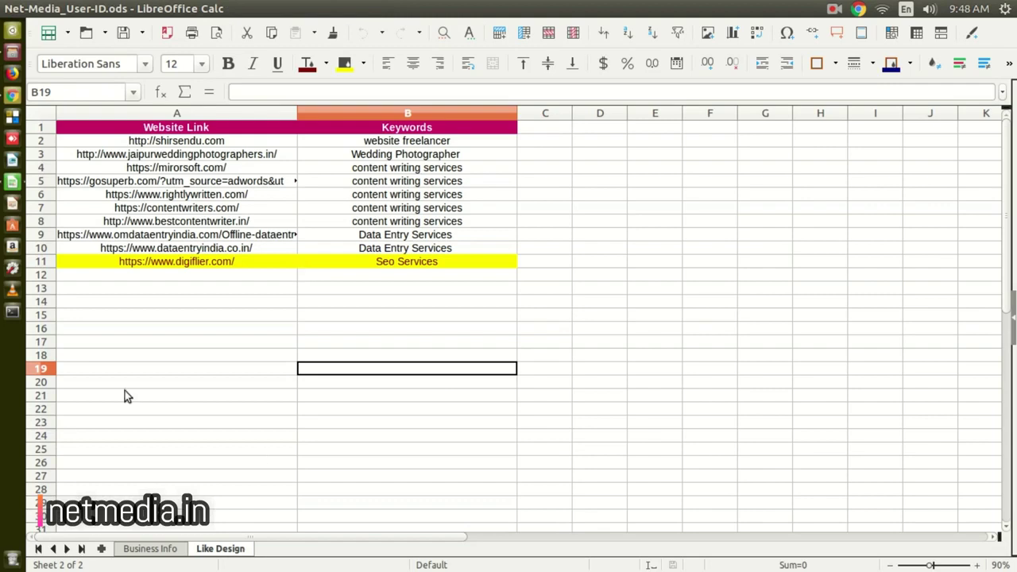
click(14, 97)
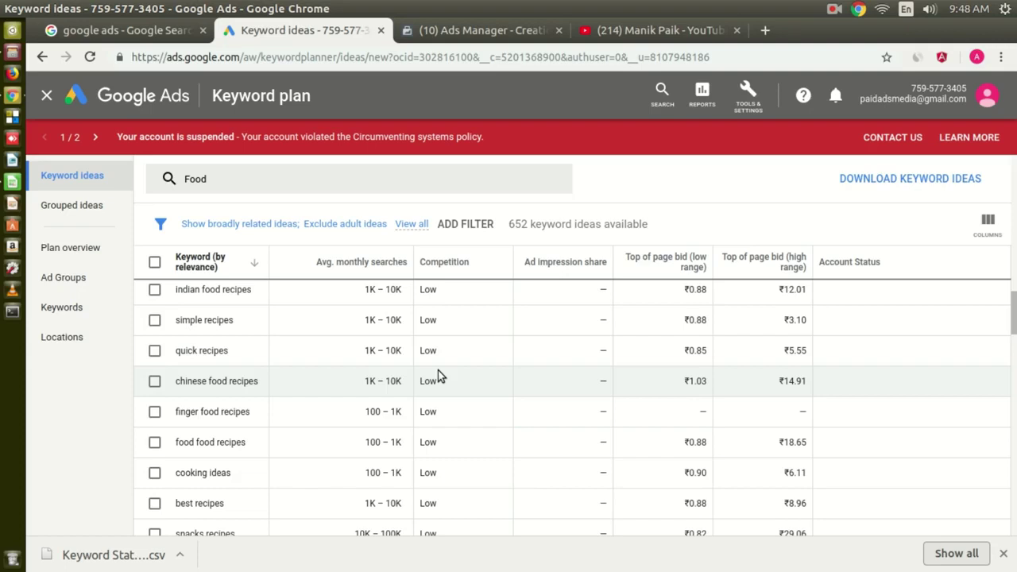
click(1004, 554)
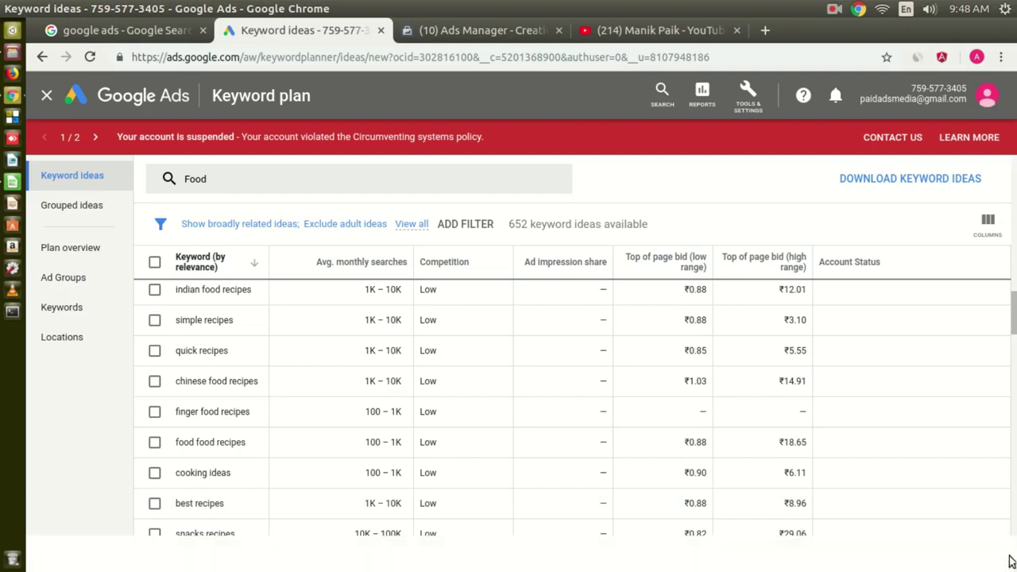